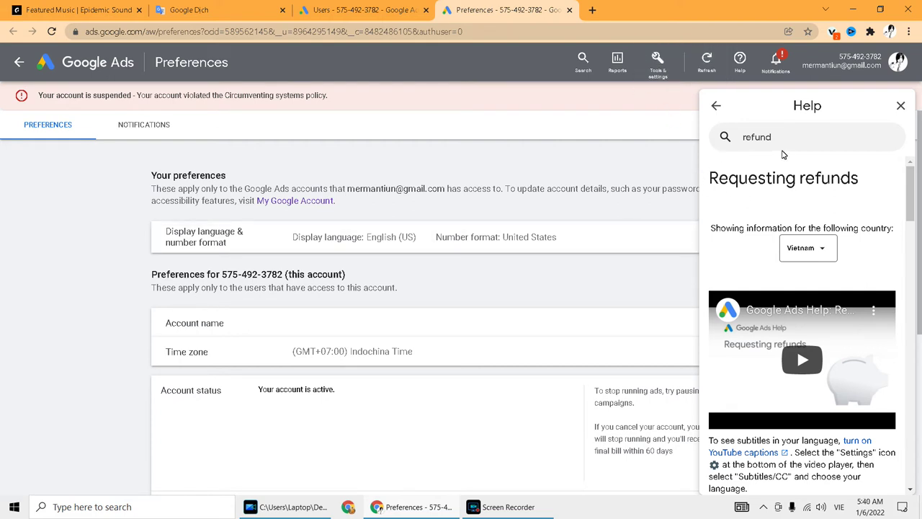
- Open the Account name setting in Preferences for editing
scroll(742, 195, "down", 3)
scroll(791, 258, "down", 2)
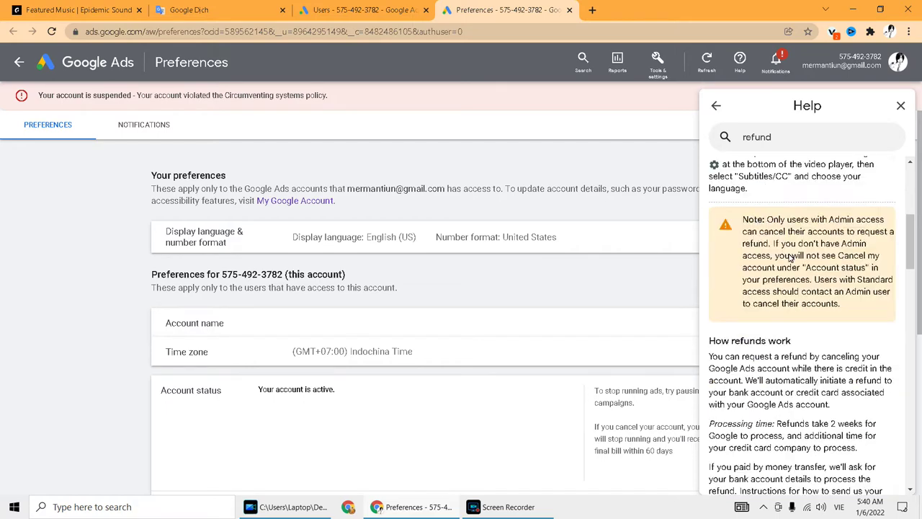
scroll(790, 258, "down", 6)
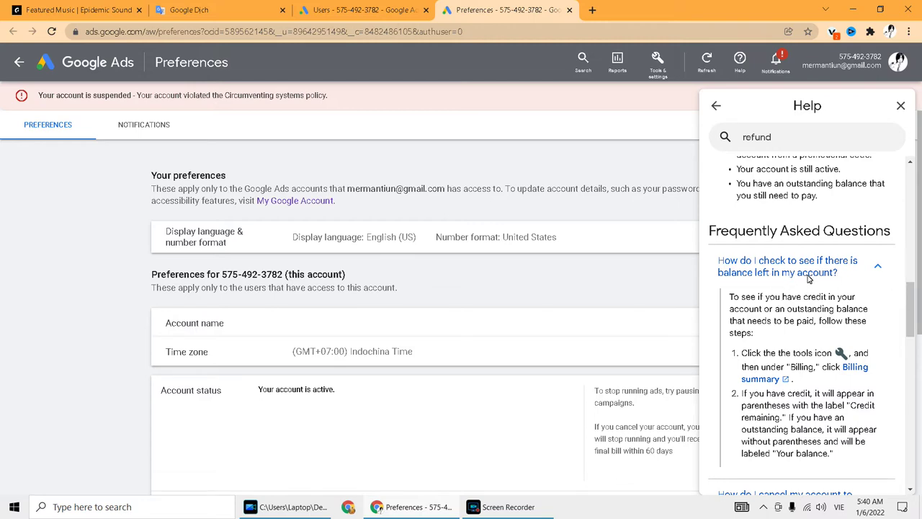
scroll(781, 290, "down", 3)
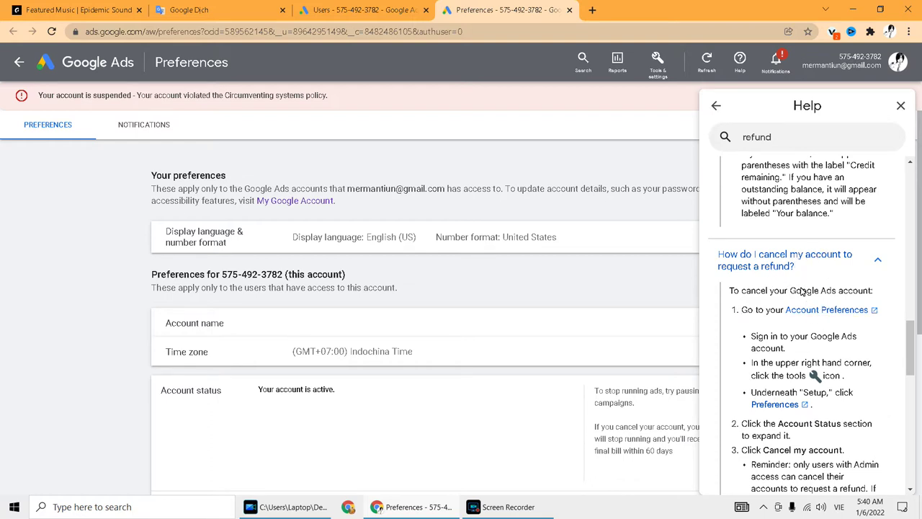
scroll(801, 290, "down", 5)
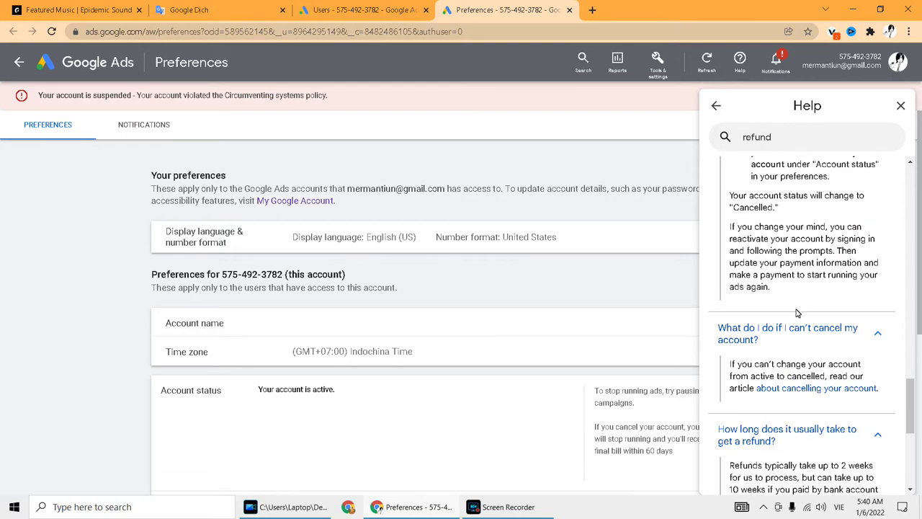
scroll(792, 340, "down", 1)
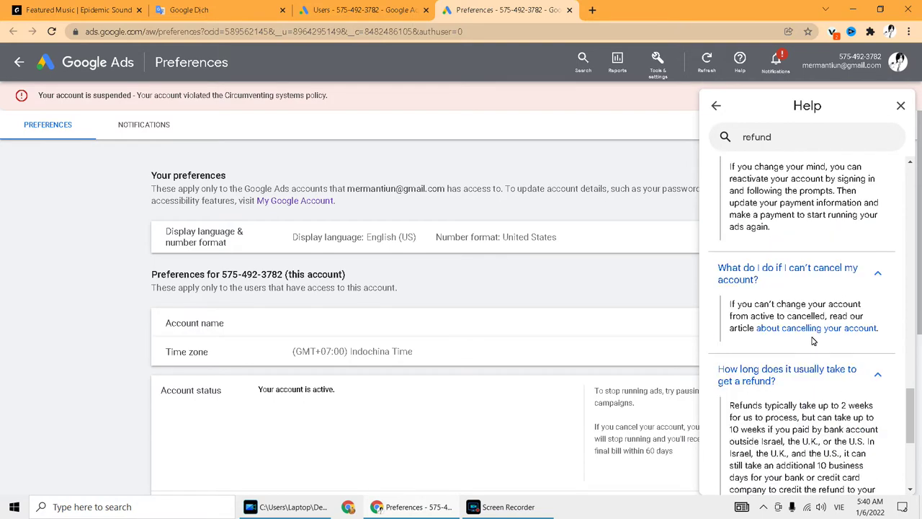
scroll(806, 375, "down", 2)
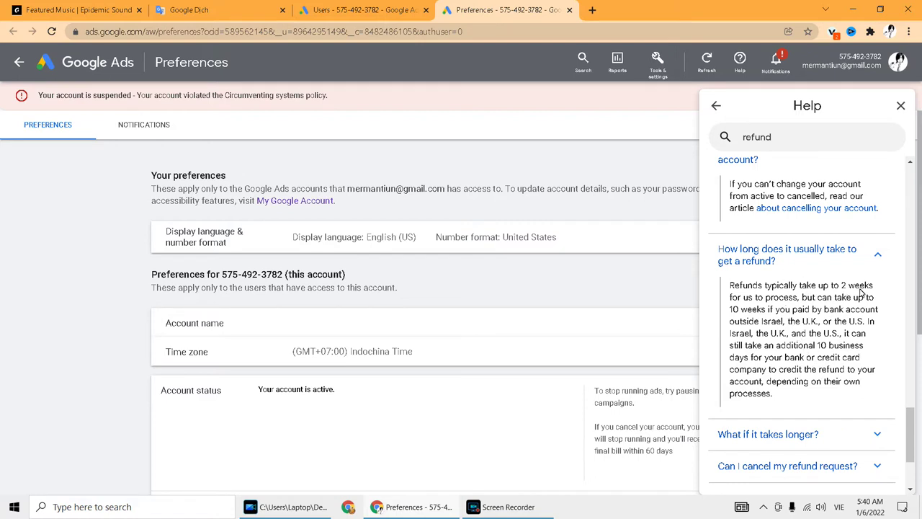
scroll(853, 302, "down", 2)
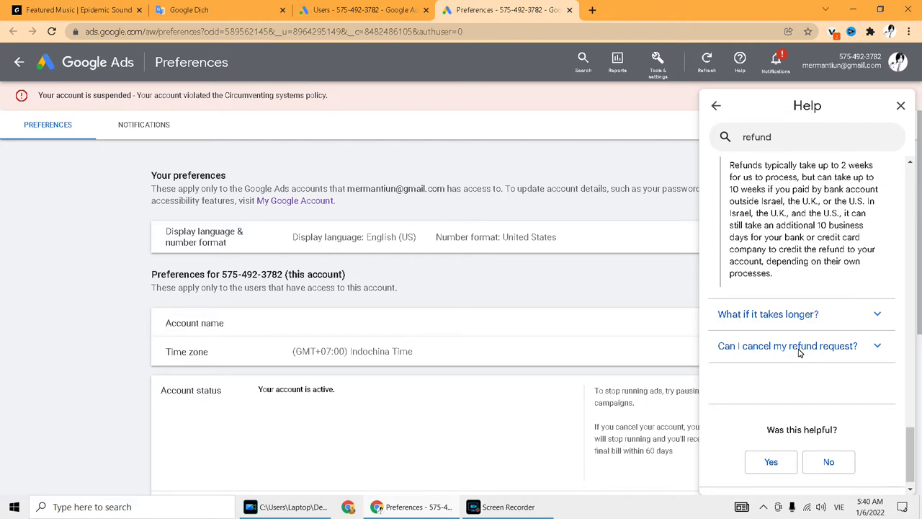
scroll(799, 351, "up", 8)
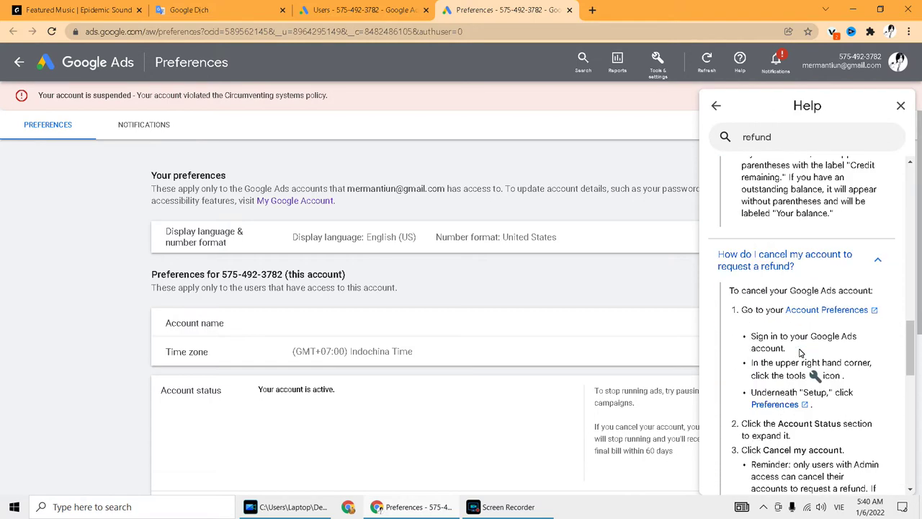
scroll(792, 309, "down", 1)
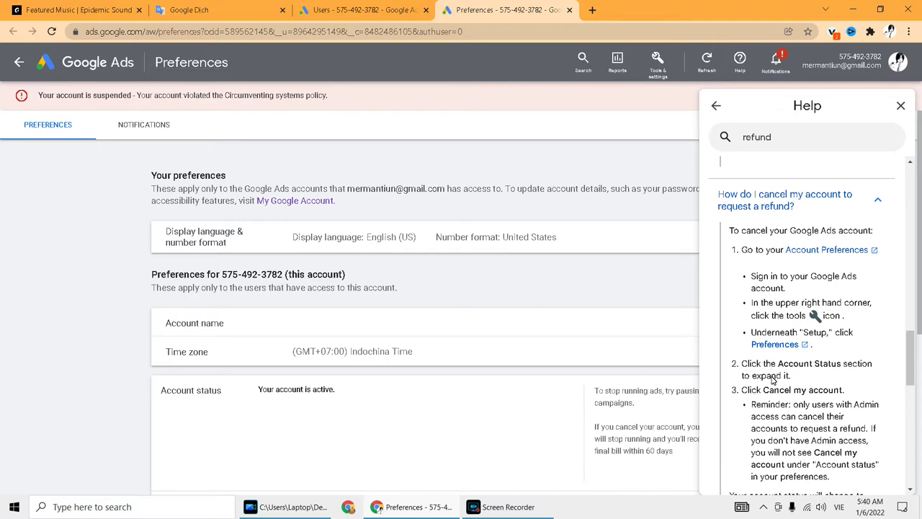
left_click(521, 321)
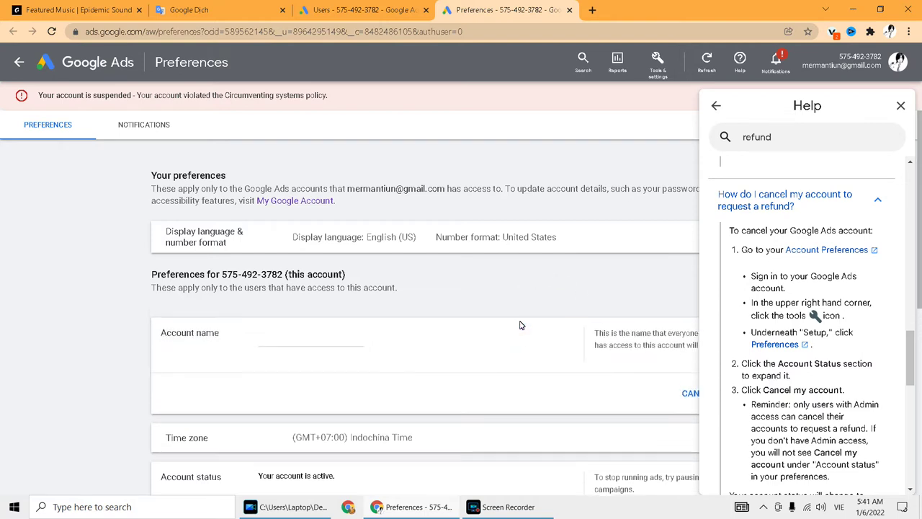
scroll(529, 328, "down", 1)
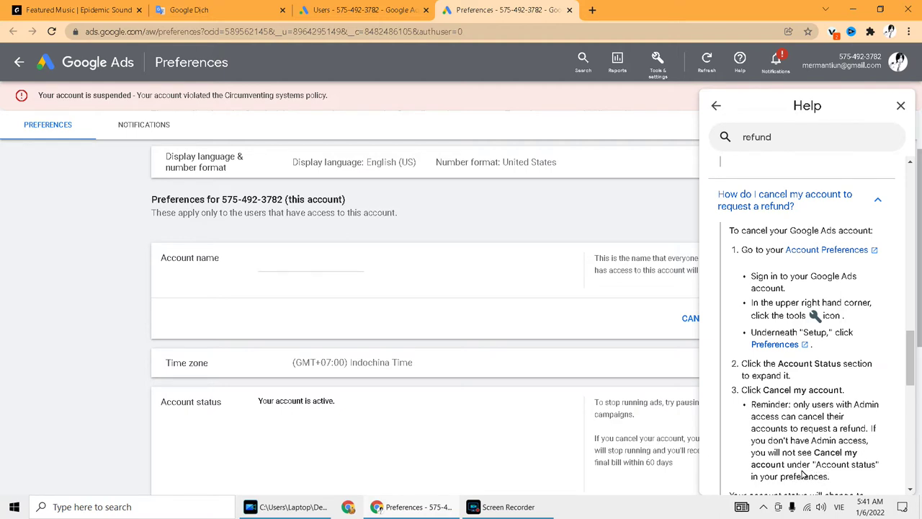
- Close the refund Help panel and select the account name field
left_click(900, 106)
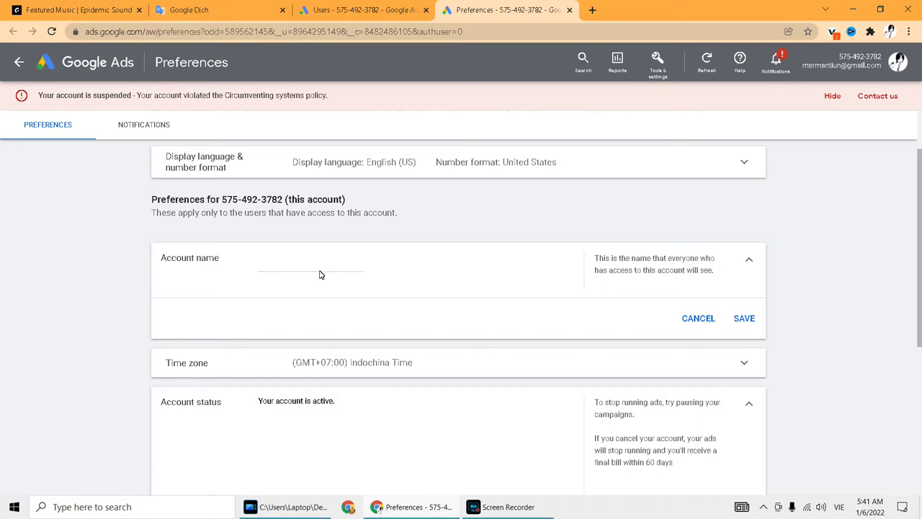
scroll(319, 271, "down", 1)
scroll(319, 271, "up", 1)
left_click(317, 271)
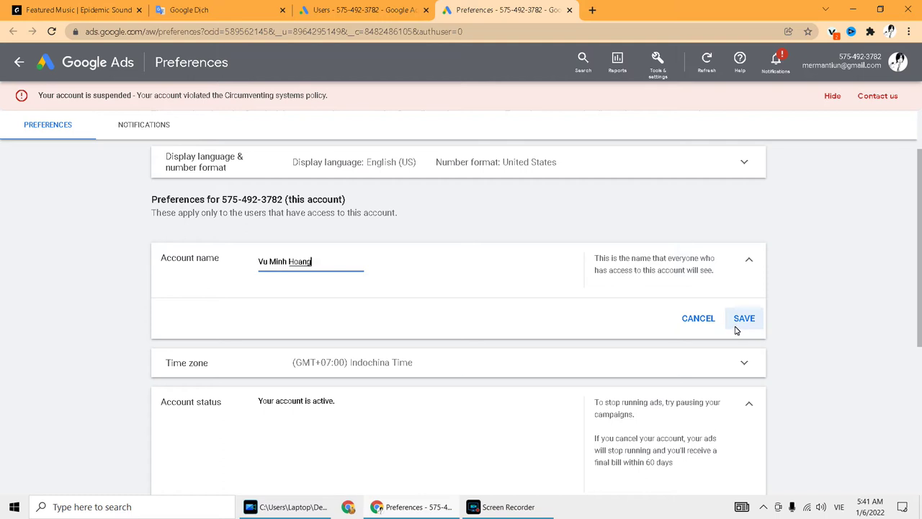
- Discard the draft, re-enter the owner's full name as the account name, and save it
left_click(706, 318)
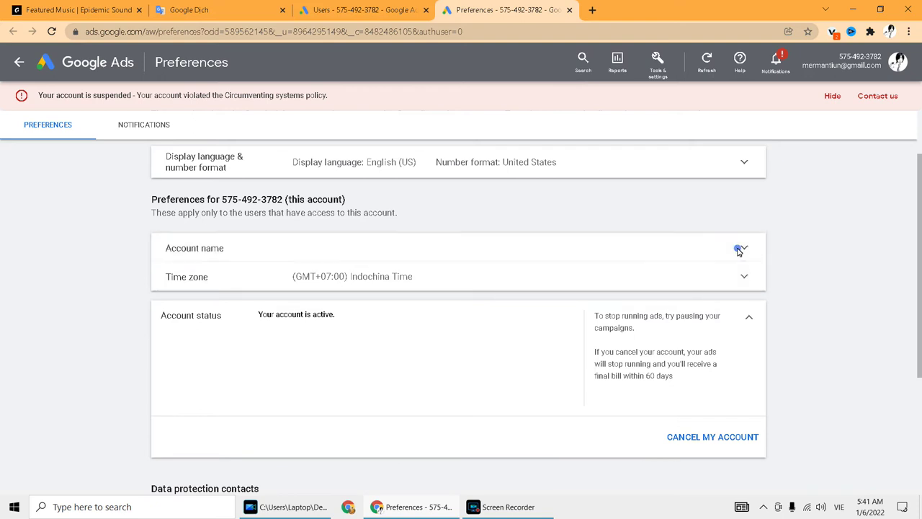
left_click(736, 249)
left_click(327, 261)
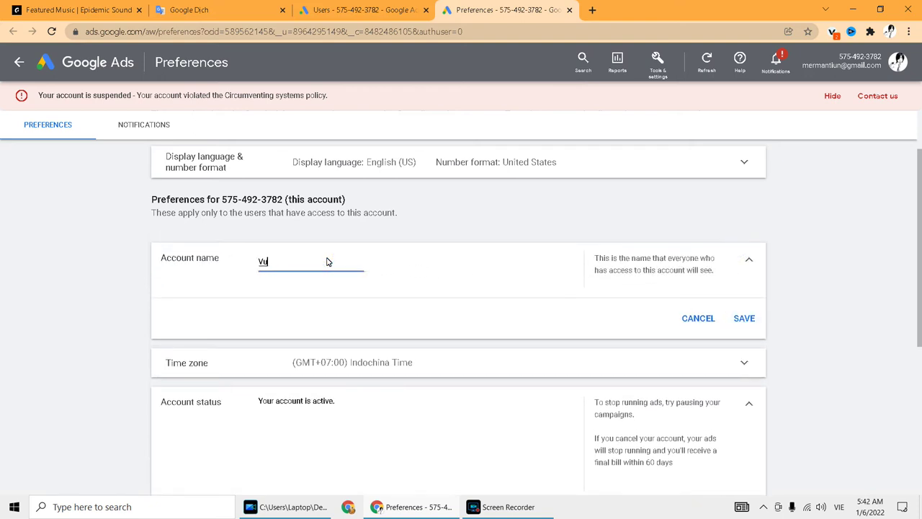
left_click(743, 317)
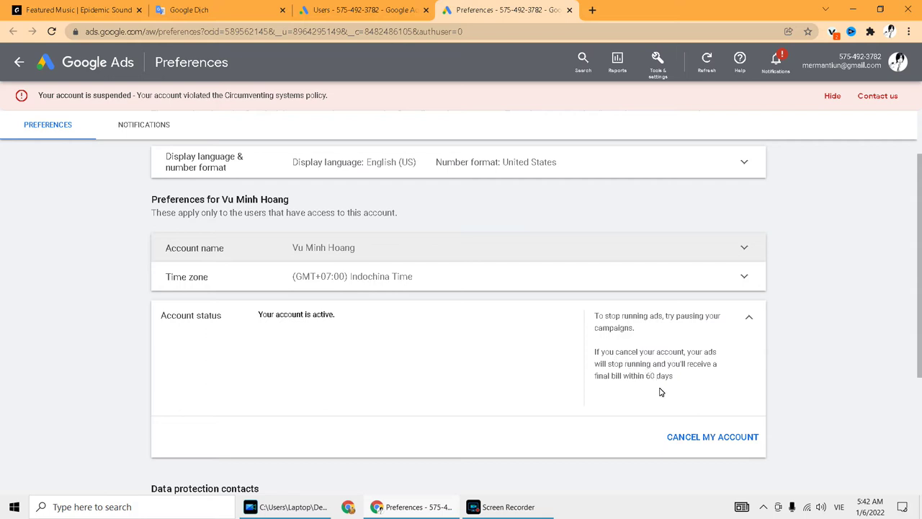
- Start cancelling the suspended account from Account status and confirm the cancellation
left_click_drag(628, 382, 700, 379)
scroll(695, 379, "down", 1)
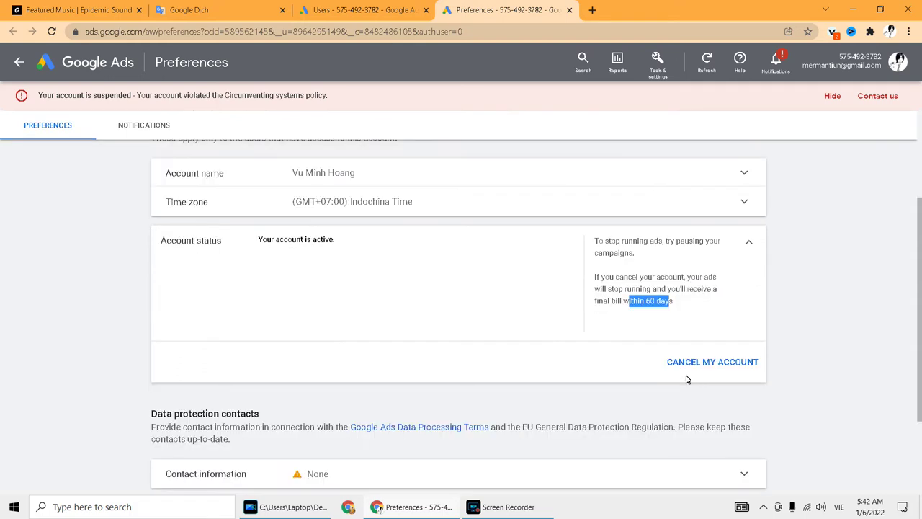
left_click(697, 365)
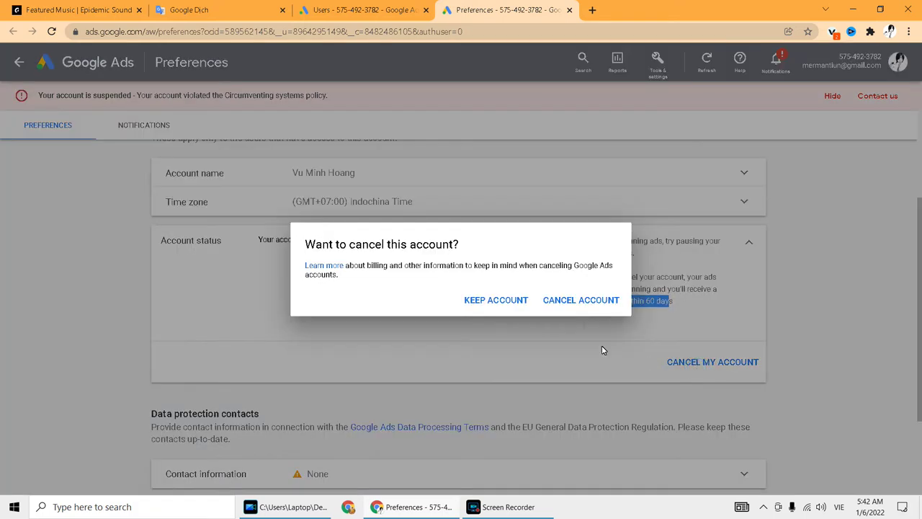
left_click(561, 306)
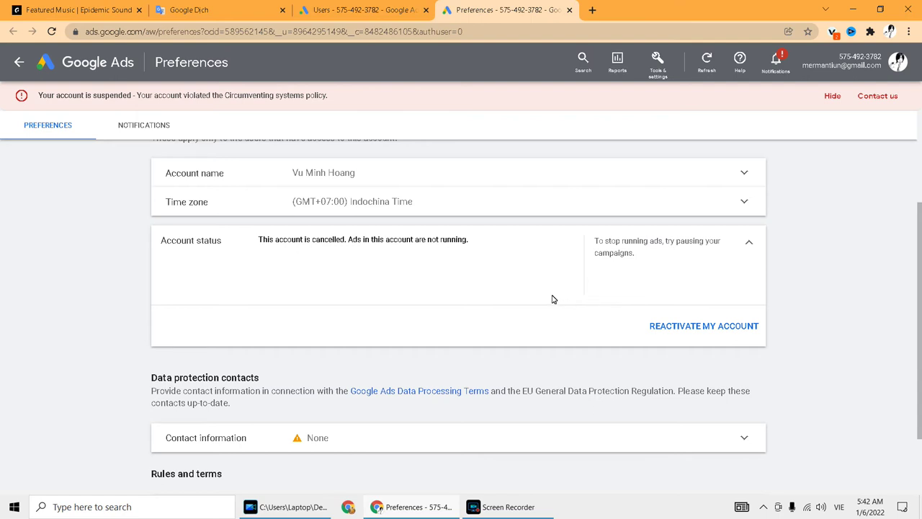
scroll(553, 299, "down", 2)
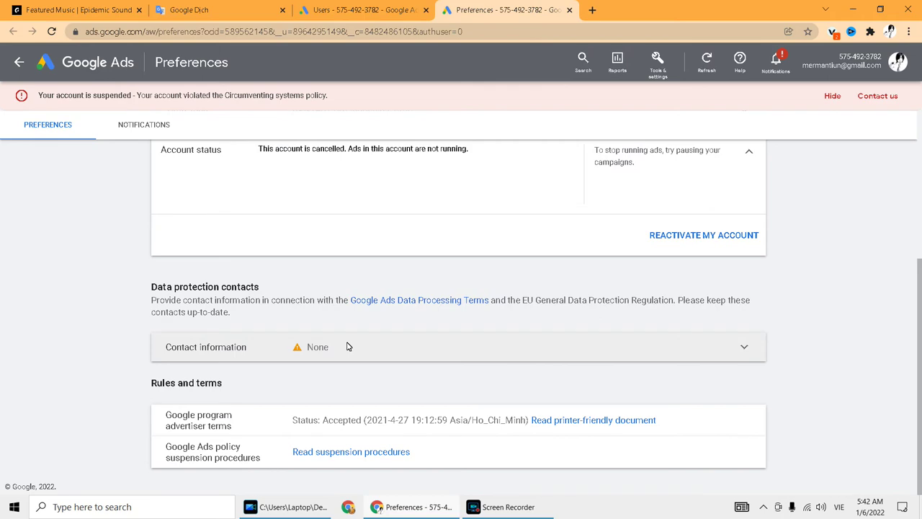
scroll(433, 332, "up", 2)
scroll(468, 327, "down", 2)
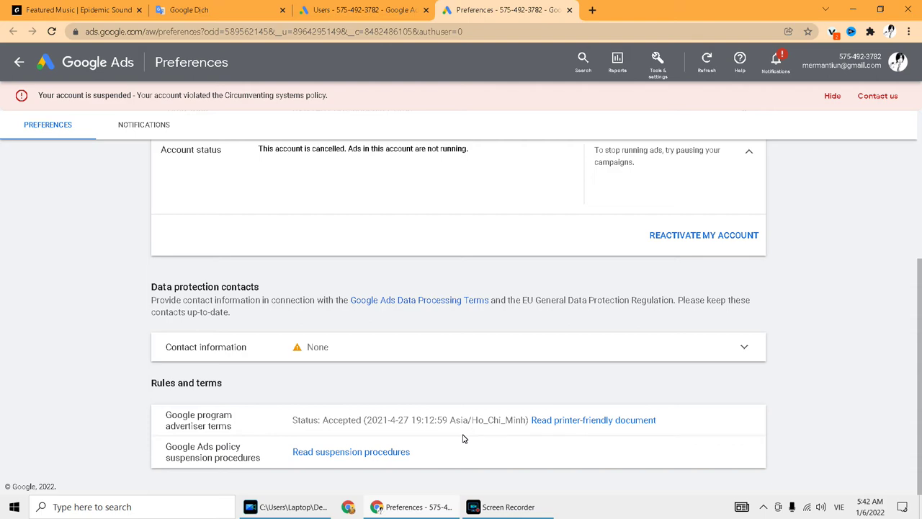
scroll(463, 440, "up", 3)
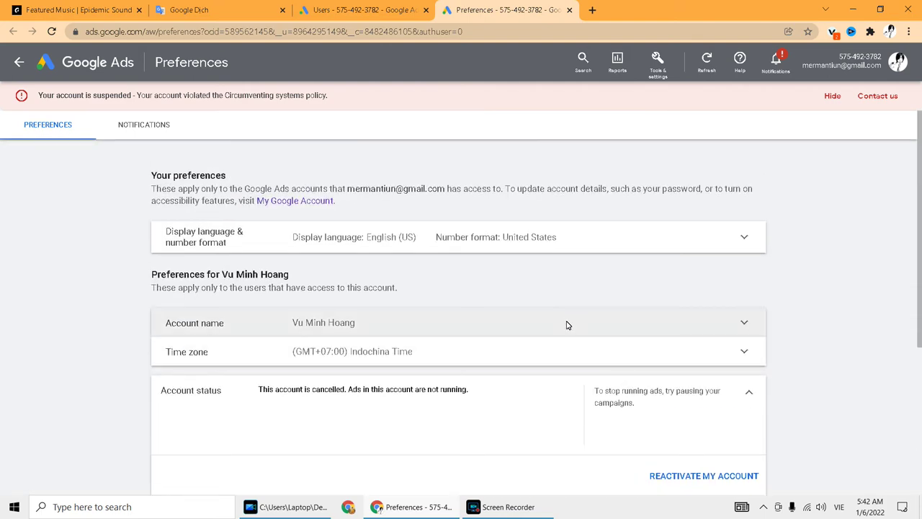
scroll(567, 324, "down", 2)
scroll(563, 317, "down", 1)
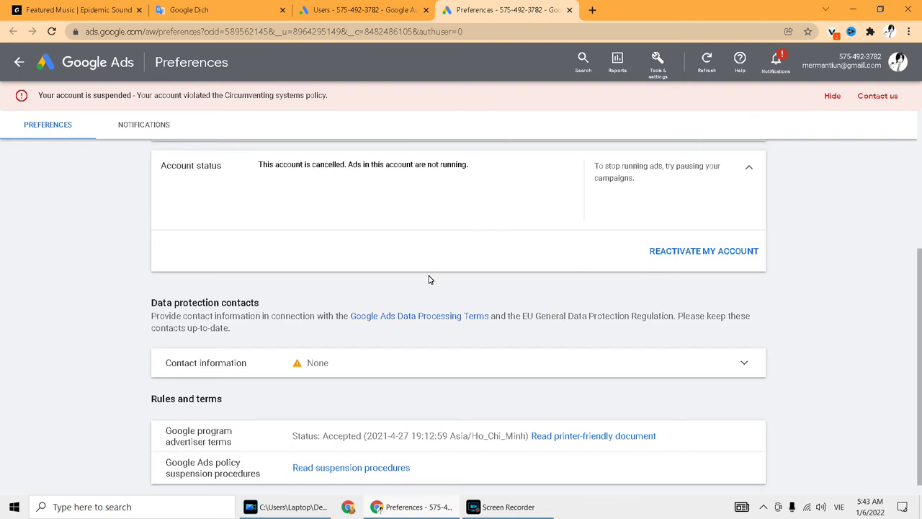
scroll(586, 226, "up", 2)
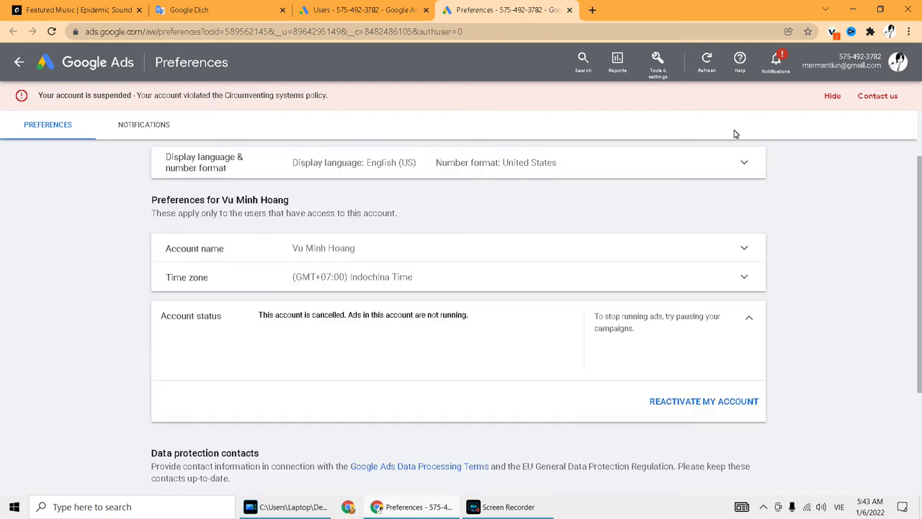
scroll(710, 209, "down", 1)
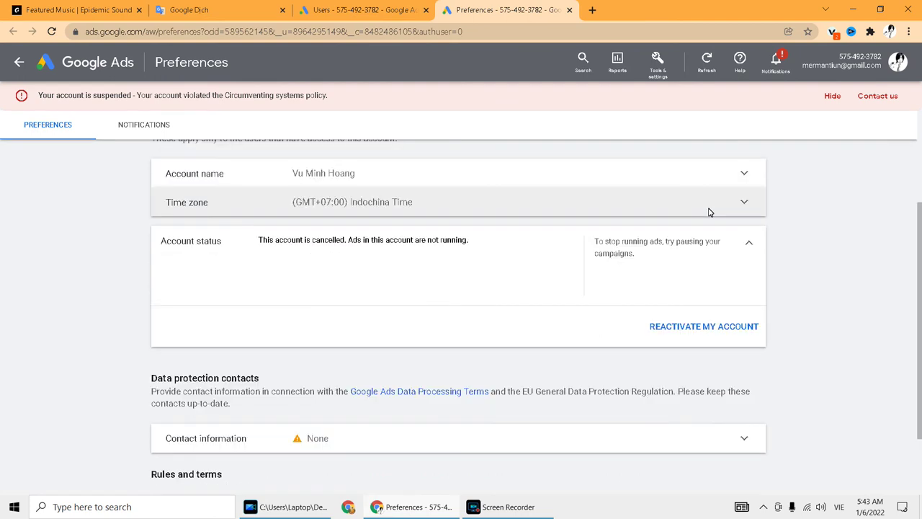
scroll(709, 213, "up", 2)
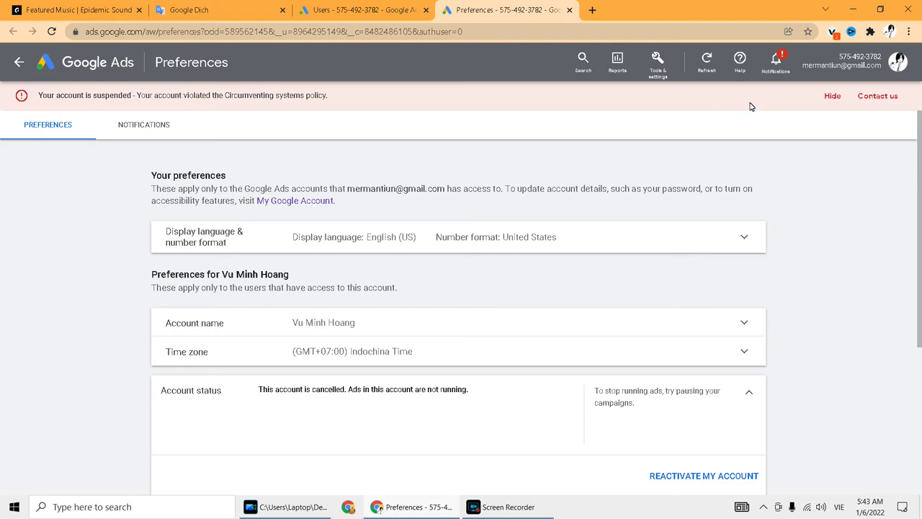
- Go through Tools & settings, past Linked accounts, to Setup > Access and security
left_click(667, 73)
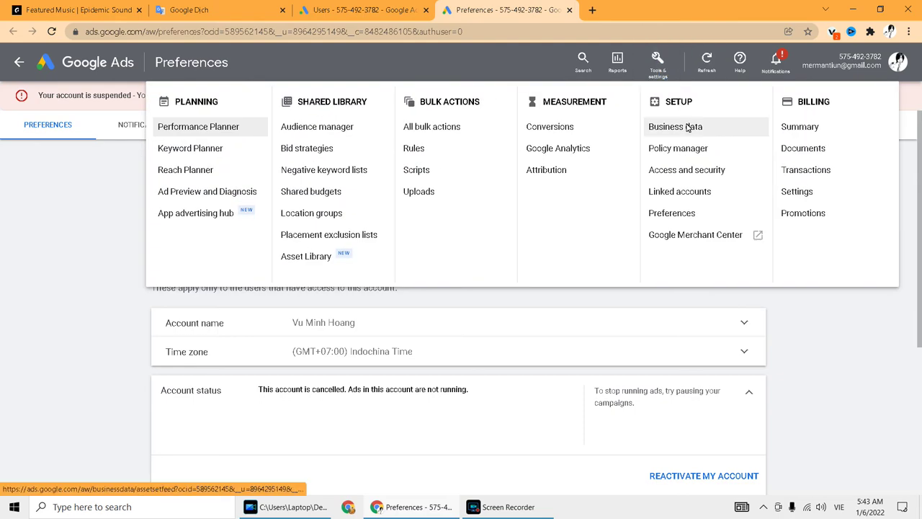
left_click(684, 191)
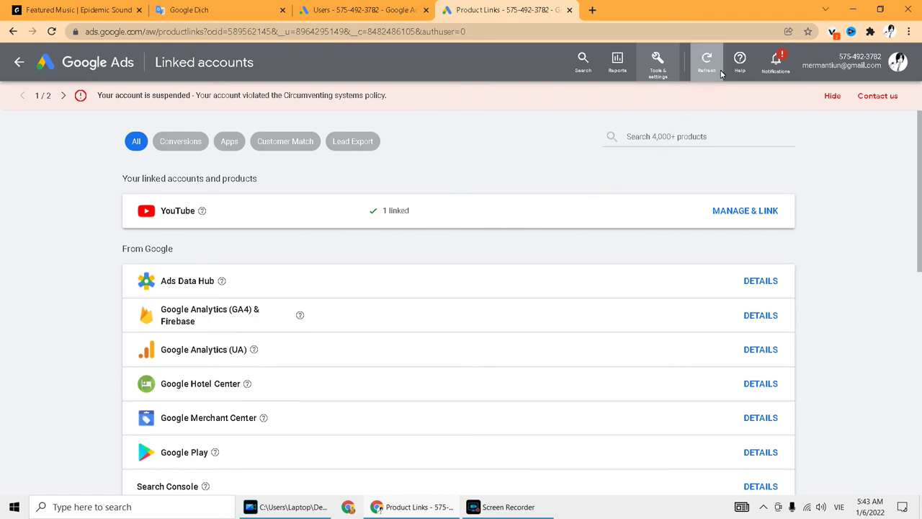
left_click(666, 72)
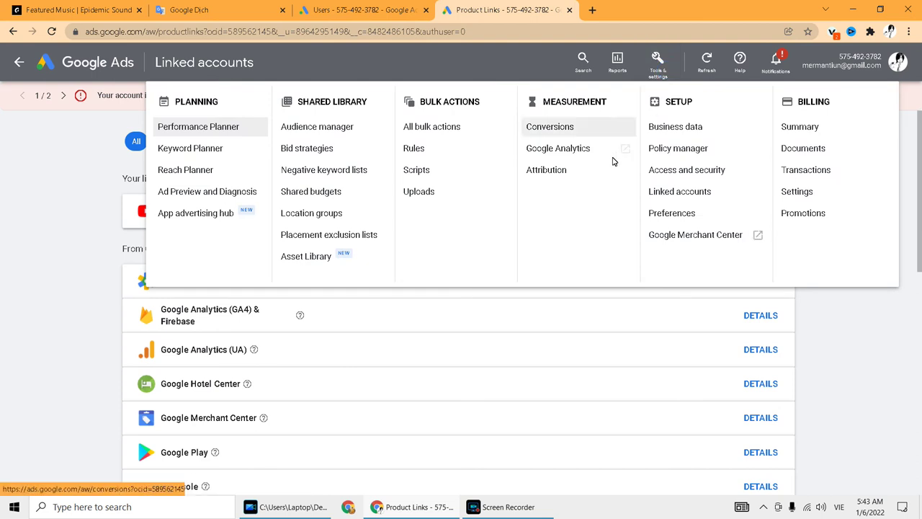
left_click(682, 170)
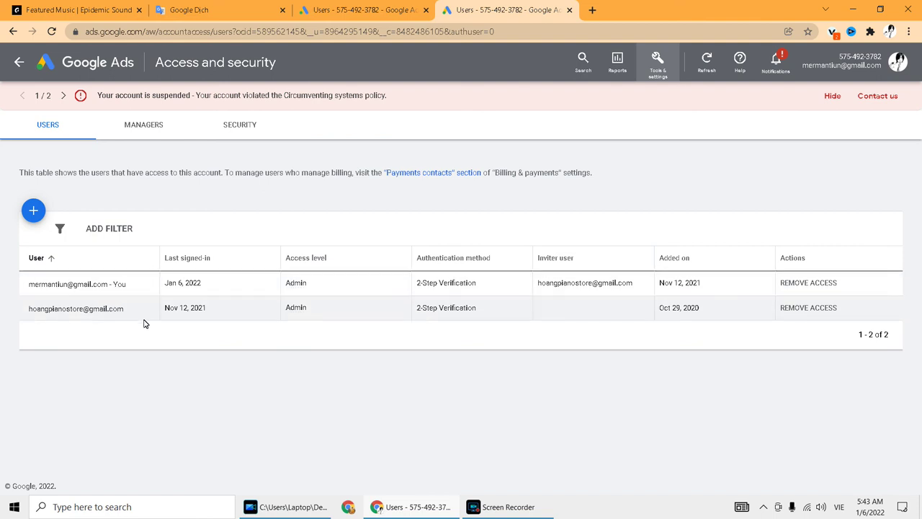
- Remove your own user's access to the account, confirm it, then sign back in
left_click(137, 306)
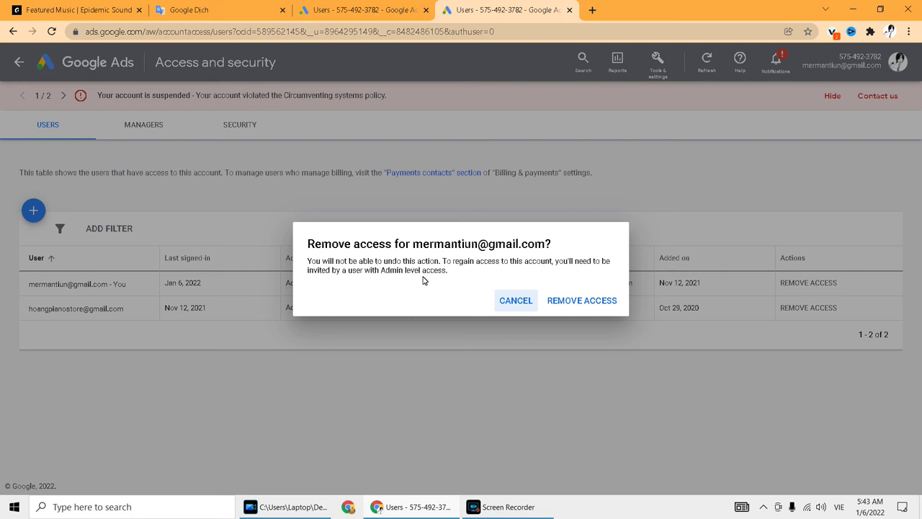
left_click(574, 301)
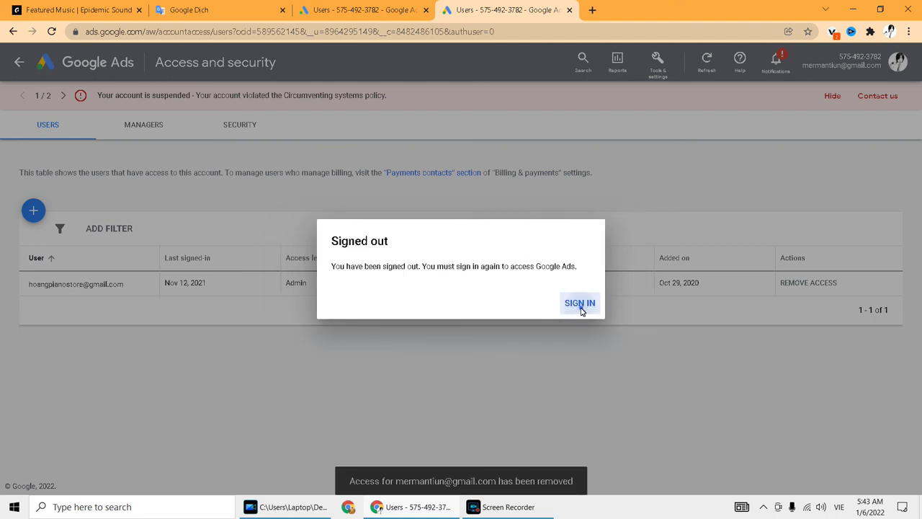
left_click(580, 307)
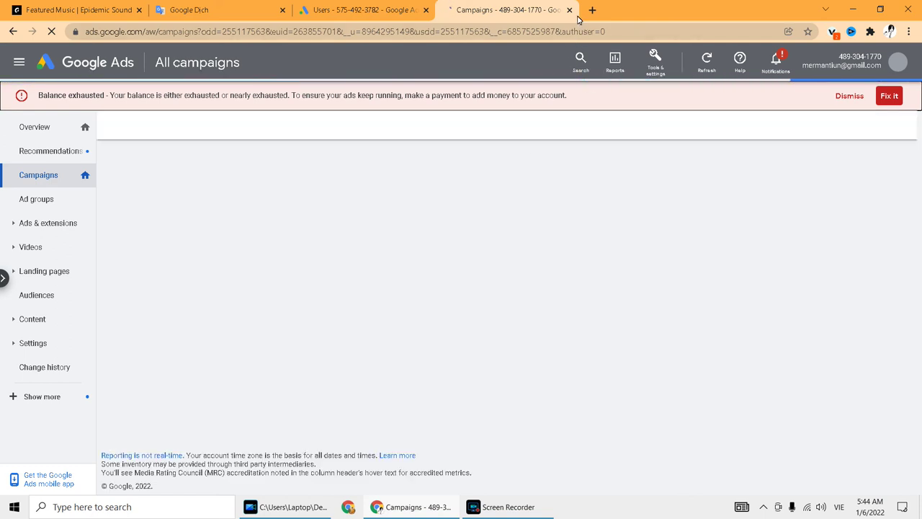
- Close the Campaigns tab with Ctrl+W, returning to the Access and security users list
key("ctrl+w")
mouse_move(497, 517)
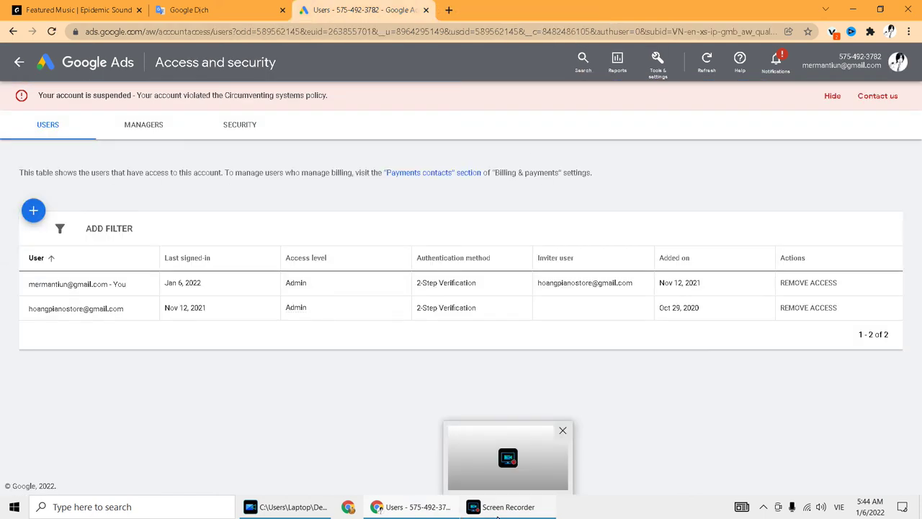